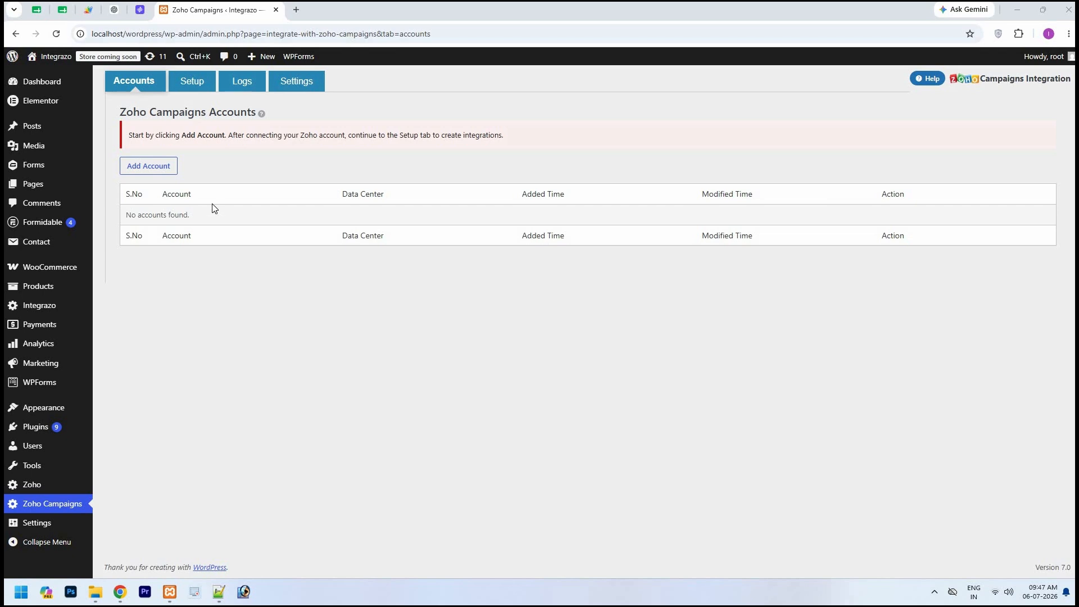
# Start adding a Zoho Campaigns account and name it Zoho Campaigns
pyautogui.click(164, 167)
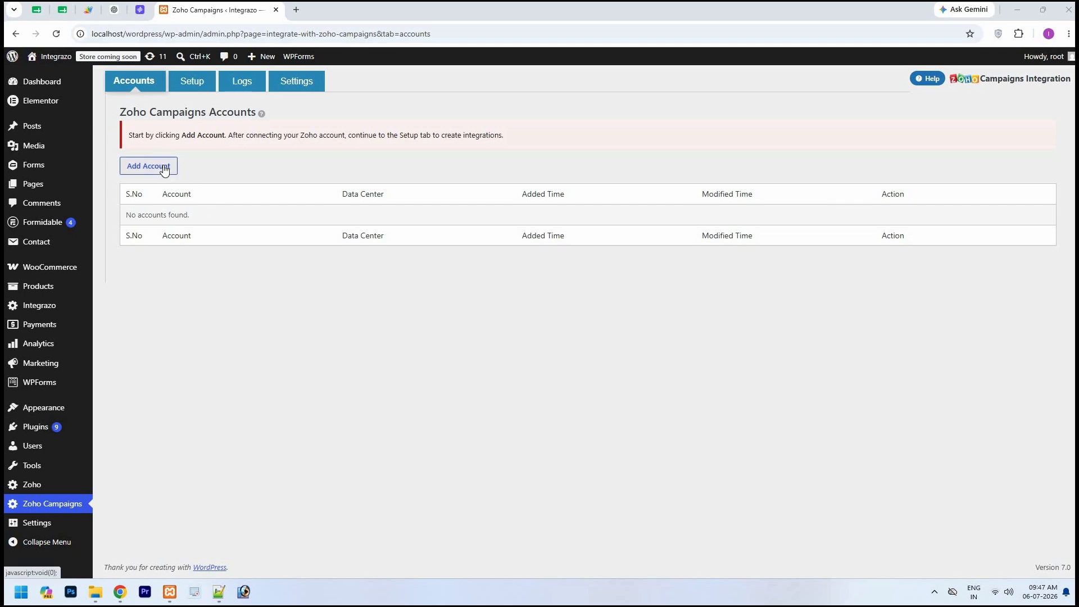
pyautogui.click(163, 168)
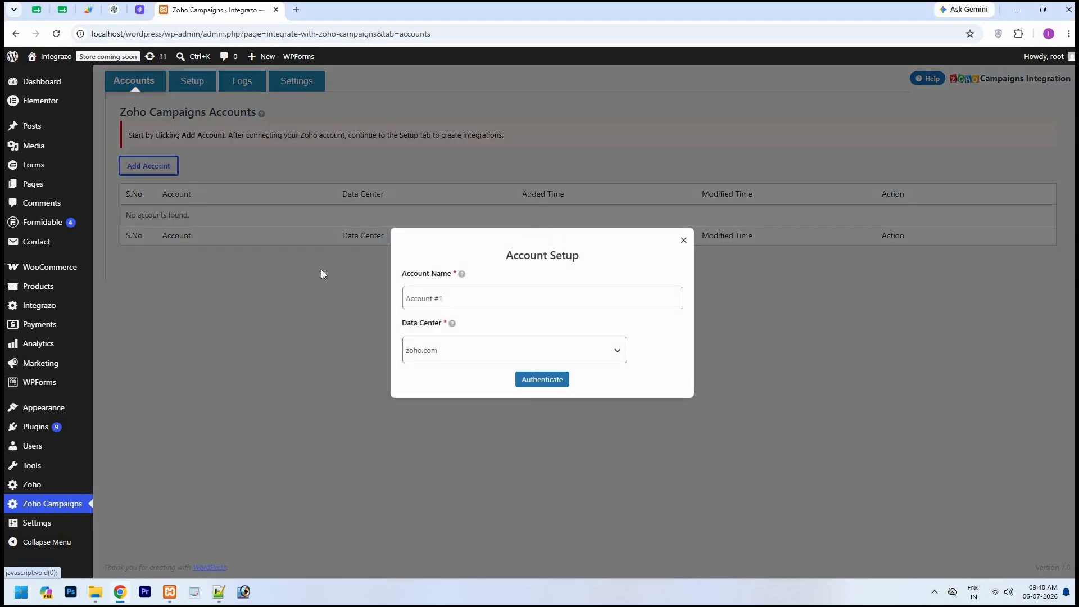
pyautogui.moveTo(404, 298); pyautogui.dragTo(453, 295)
pyautogui.write('Zoho Campaigns')
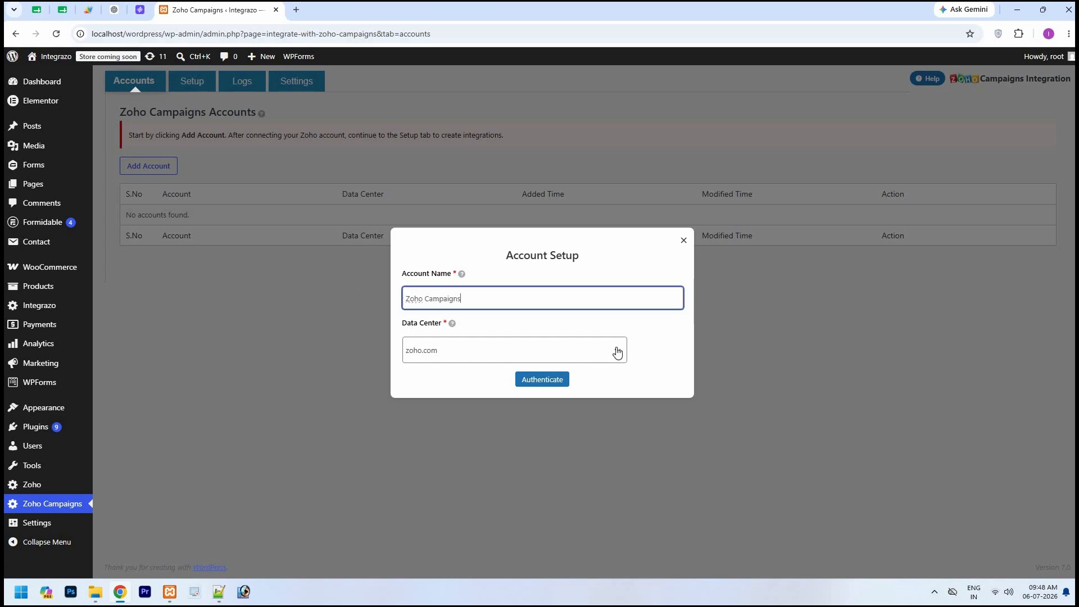
# Keep zoho.com as the data center, authenticate the account, and allow Integrazo to access the Zoho account data
pyautogui.click(617, 352)
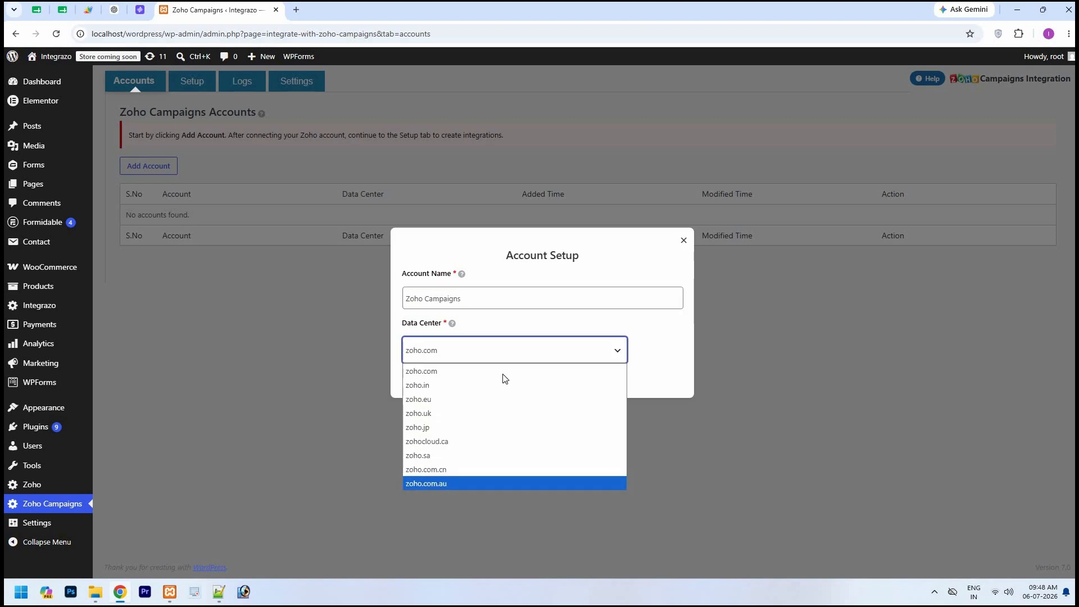
pyautogui.click(636, 368)
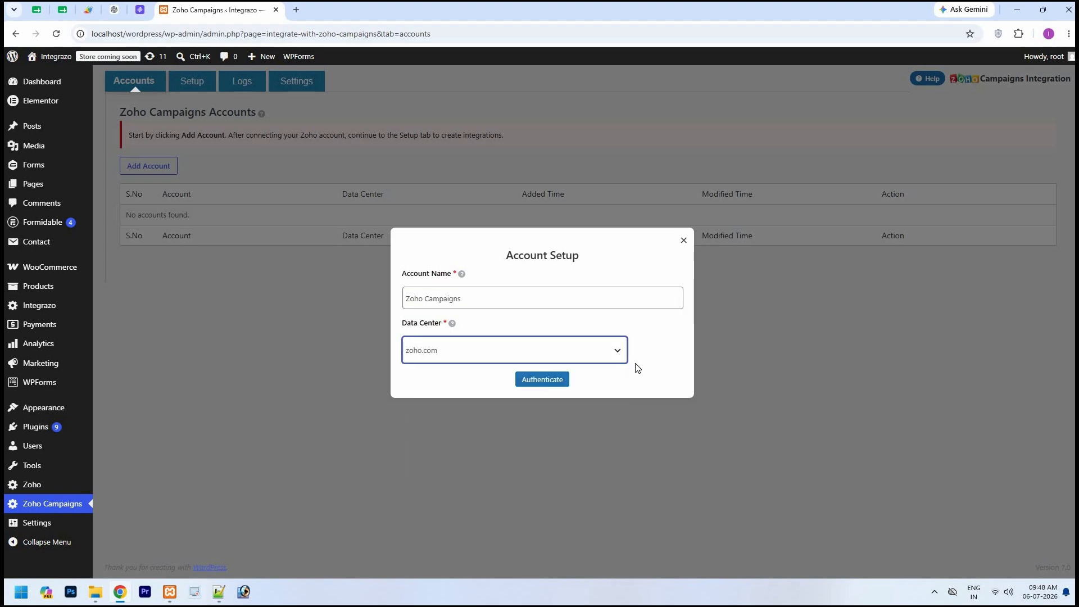
pyautogui.click(632, 365)
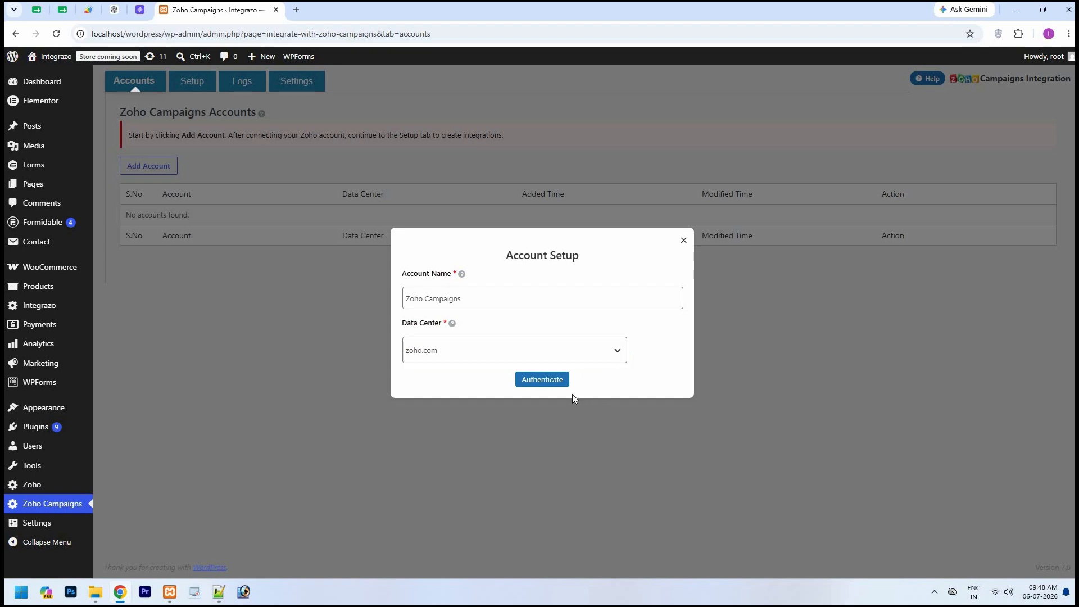
pyautogui.click(543, 380)
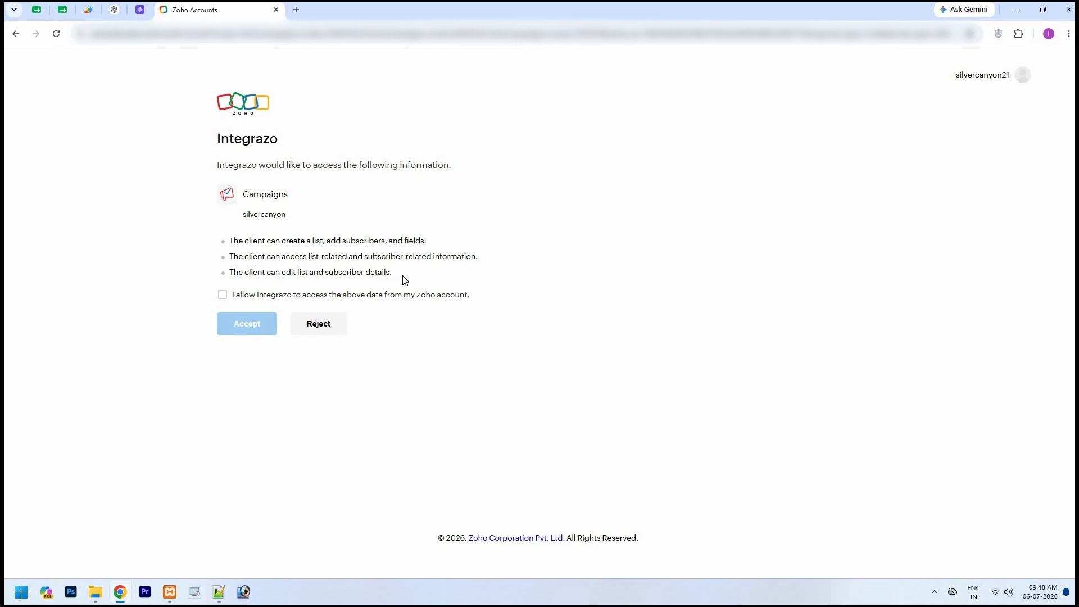
pyautogui.click(222, 296)
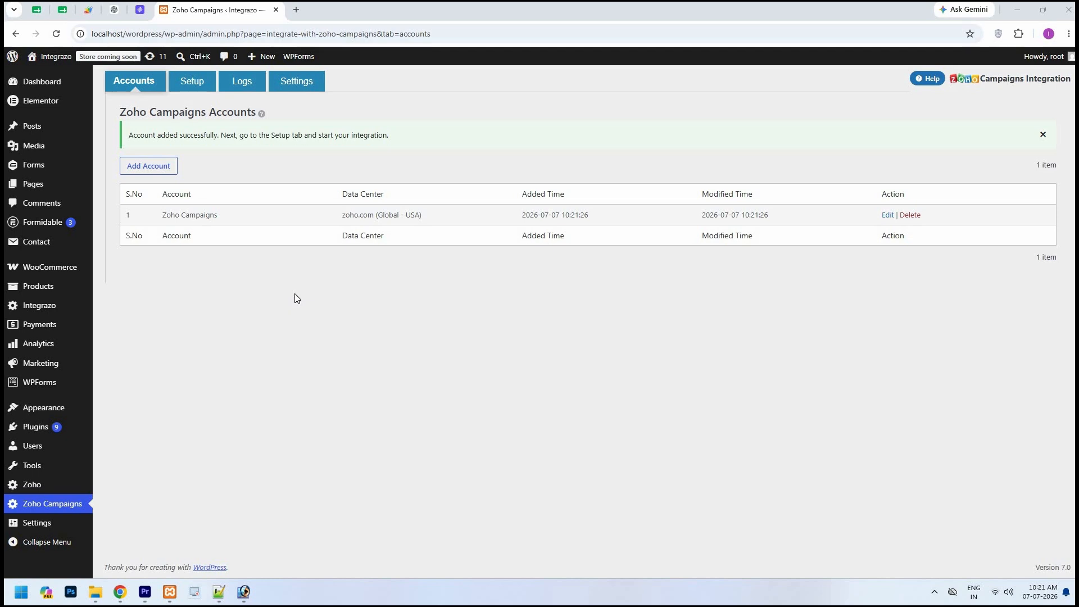
# Add an integration named Test in the setup area and choose the Gravity Forms Donations Form as its form
pyautogui.click(199, 79)
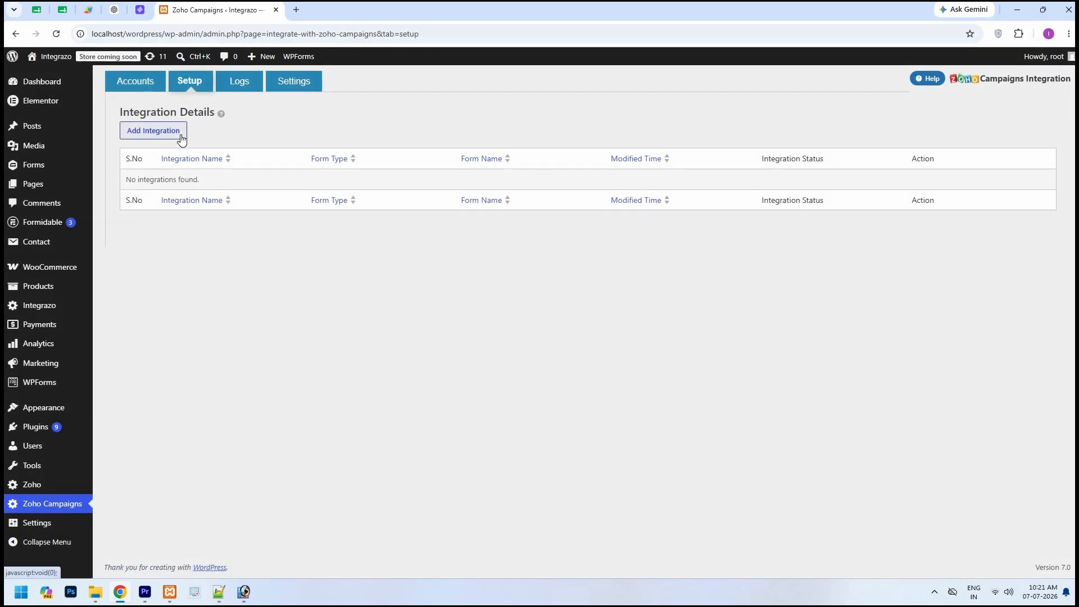
pyautogui.click(181, 139)
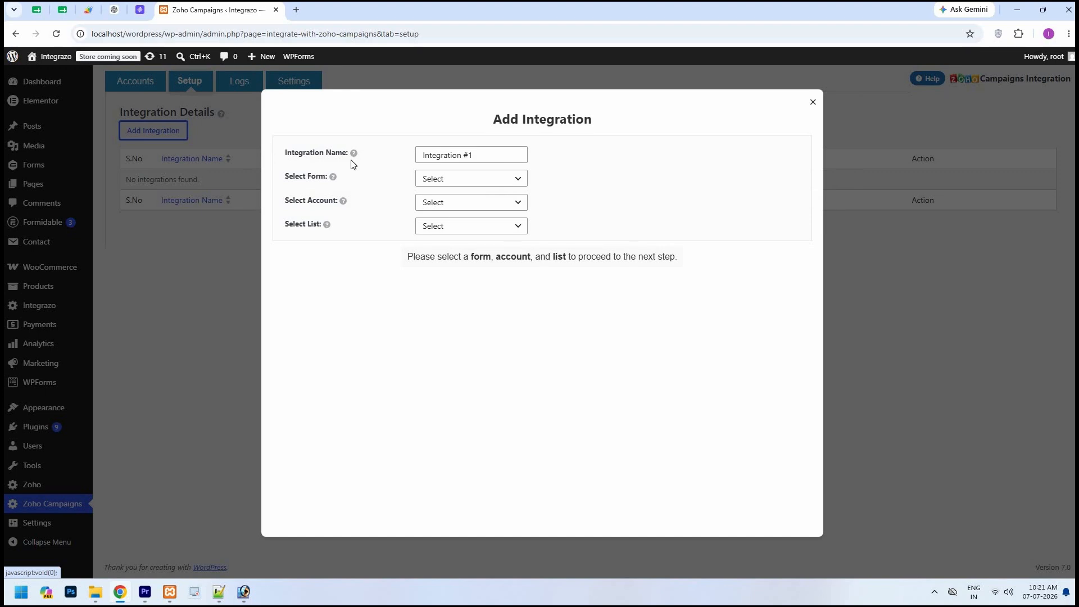
pyautogui.tripleClick(523, 154)
pyautogui.write('Test')
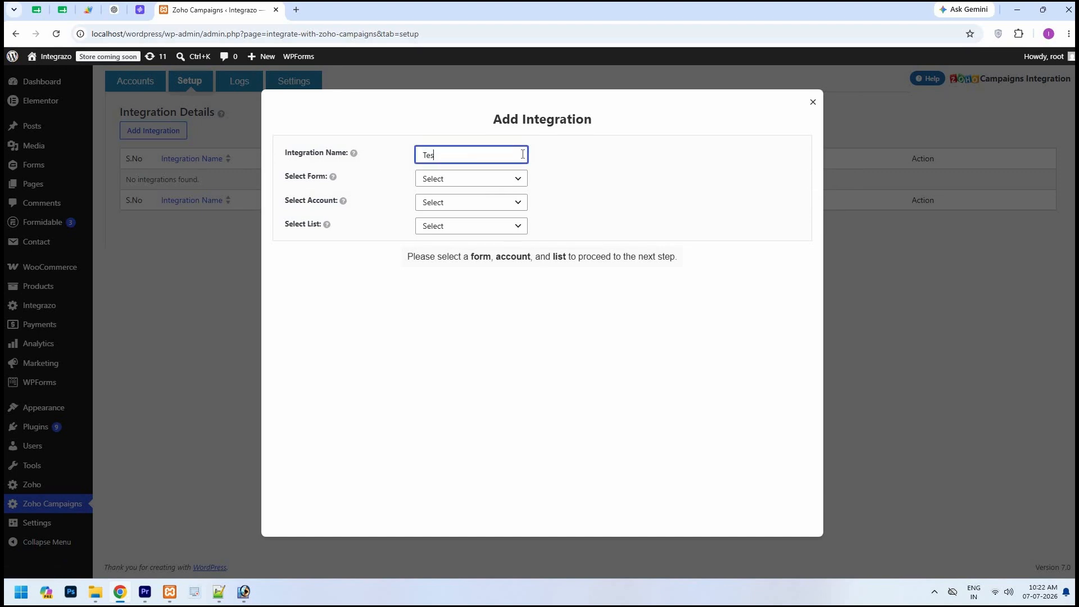
pyautogui.click(573, 159)
pyautogui.click(521, 184)
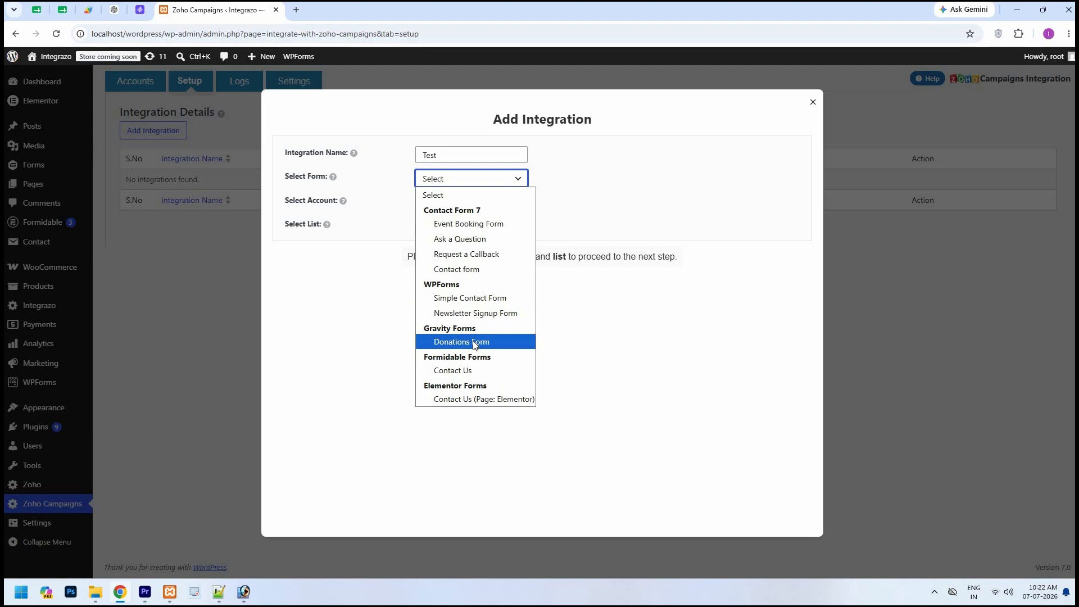
pyautogui.click(479, 340)
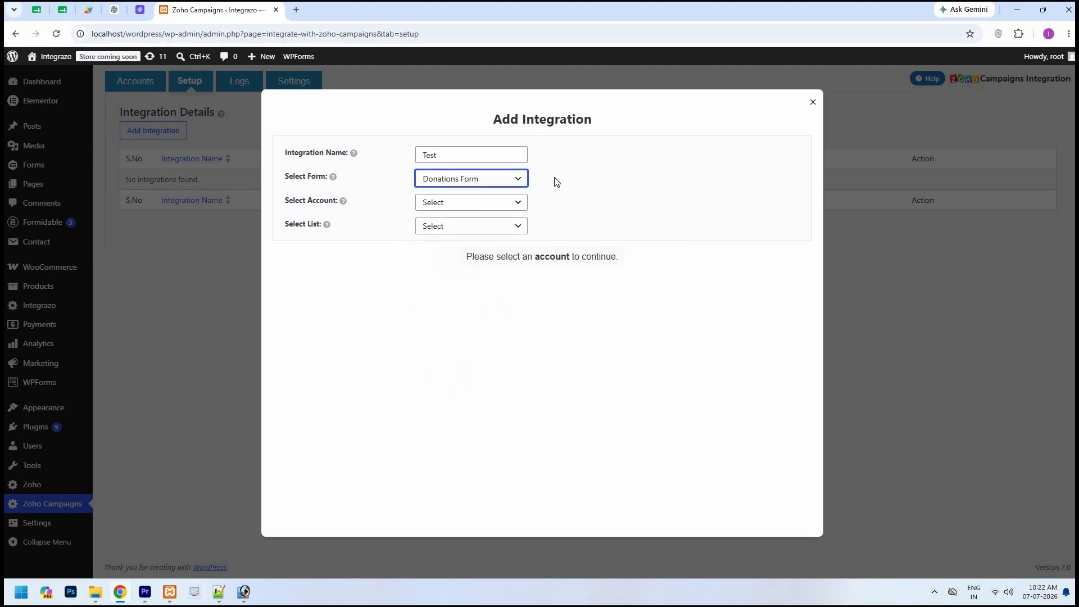
# Assign the Zoho Campaigns account and My Sample List to the Test integration
pyautogui.click(506, 206)
pyautogui.click(484, 234)
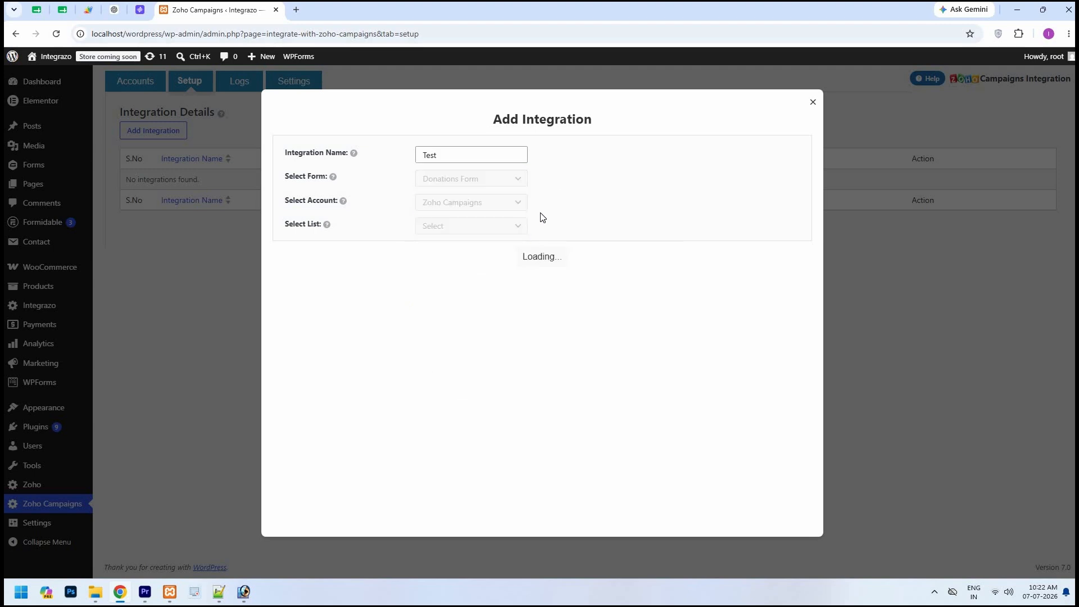
pyautogui.click(520, 228)
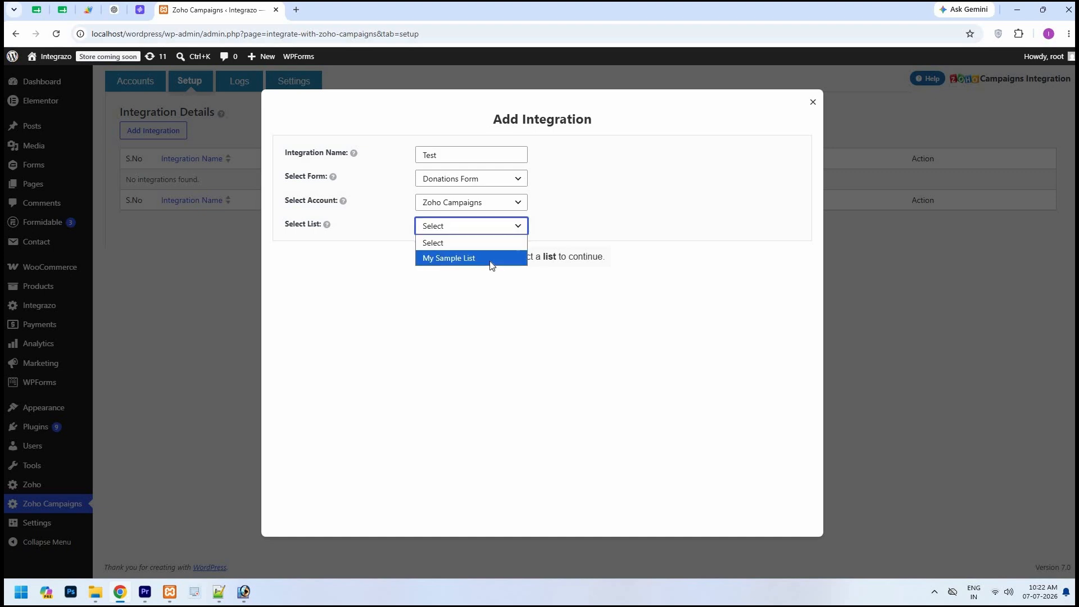
pyautogui.click(492, 262)
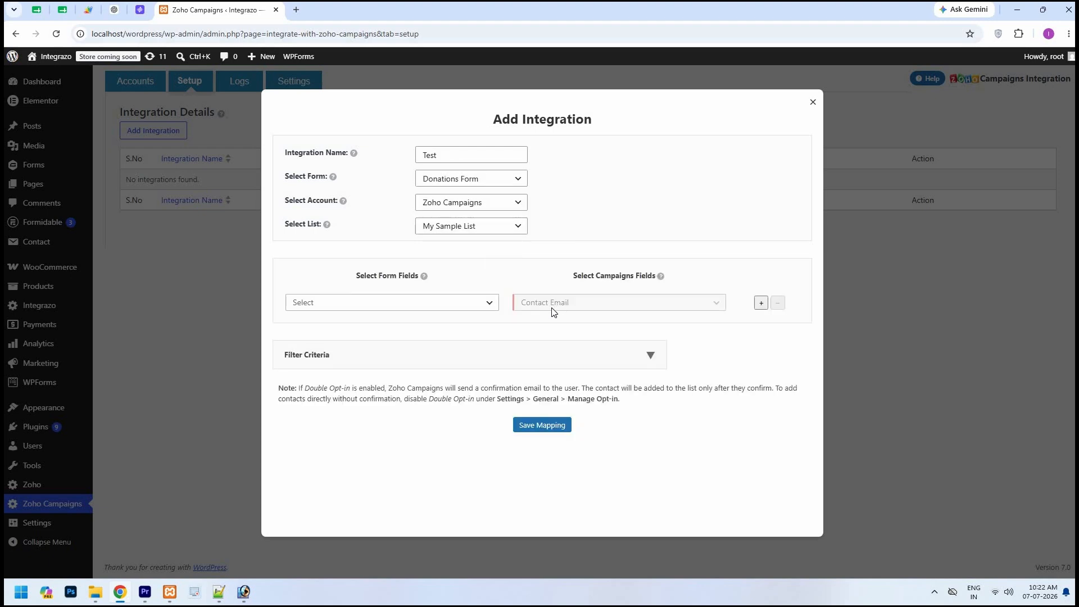
# Map the form field Confirm Email to Contact Email, and First to First Name in a second mapping row
pyautogui.click(383, 303)
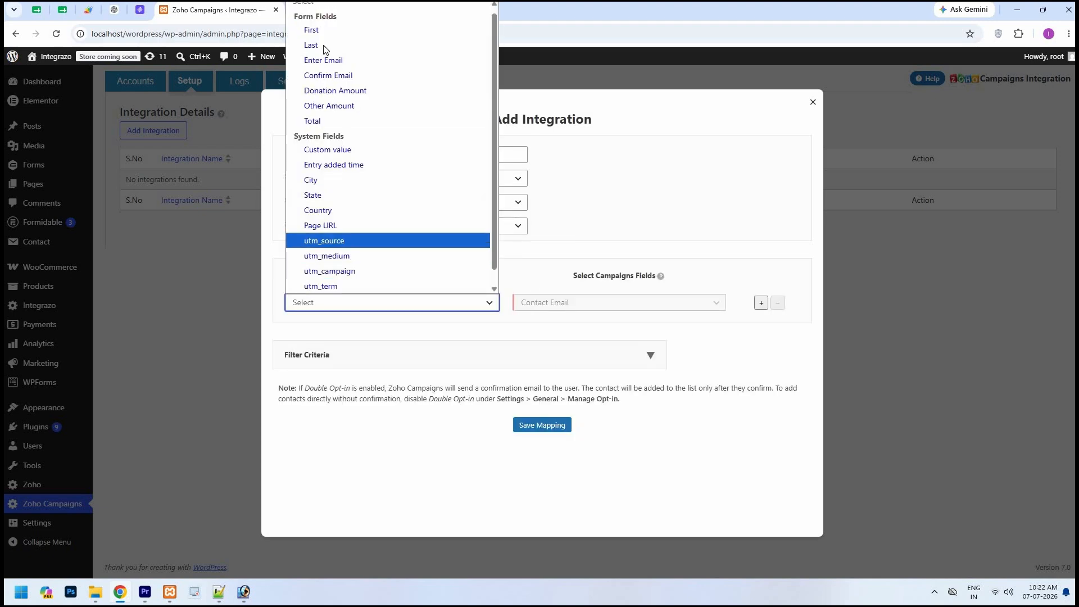
pyautogui.click(323, 82)
pyautogui.click(761, 302)
pyautogui.click(669, 331)
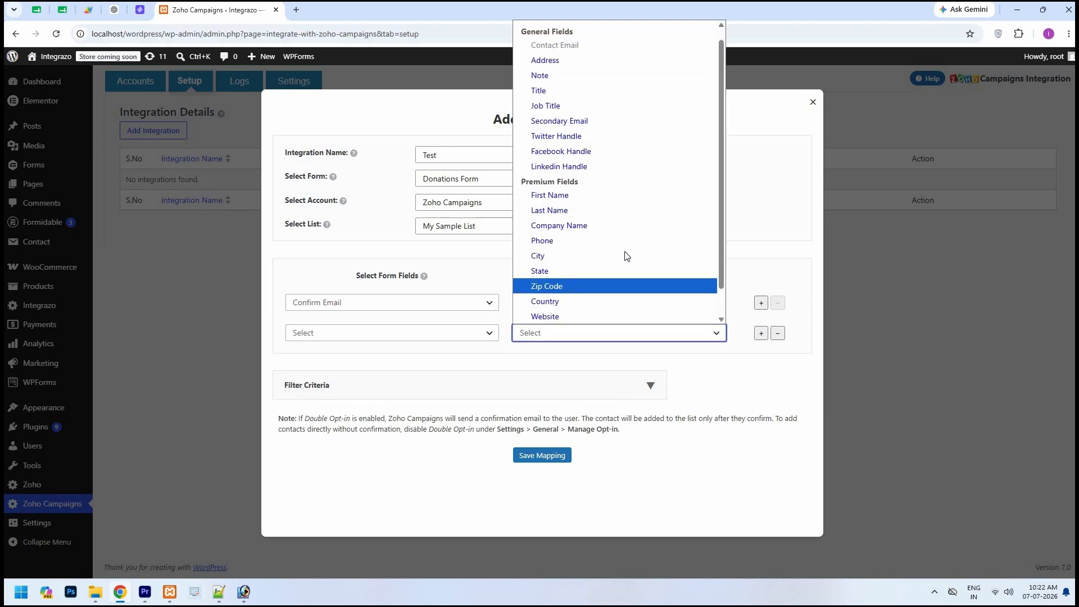
pyautogui.press('Return')
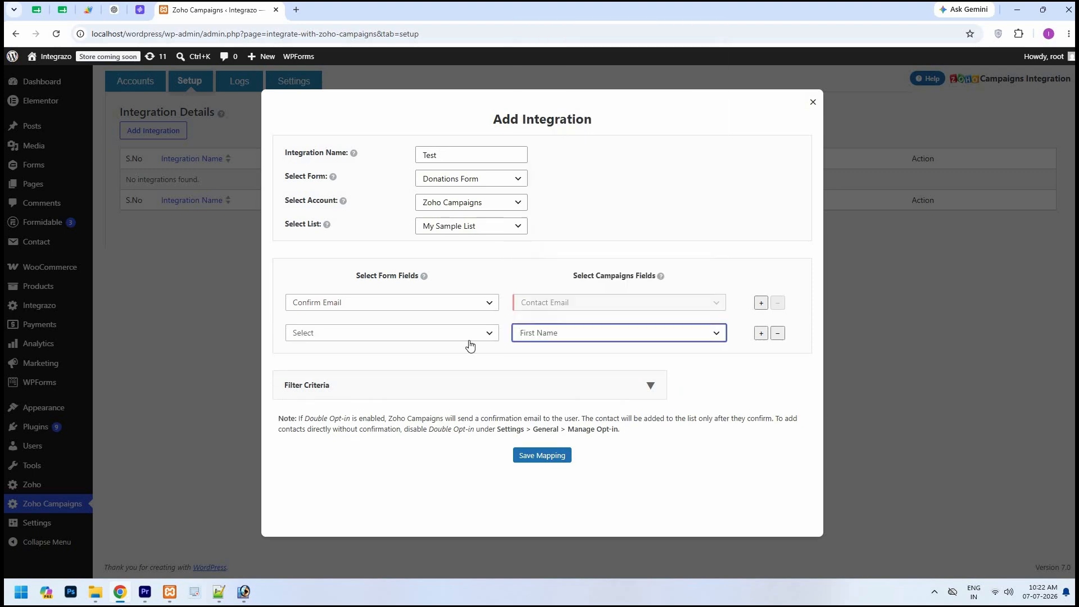
pyautogui.click(478, 333)
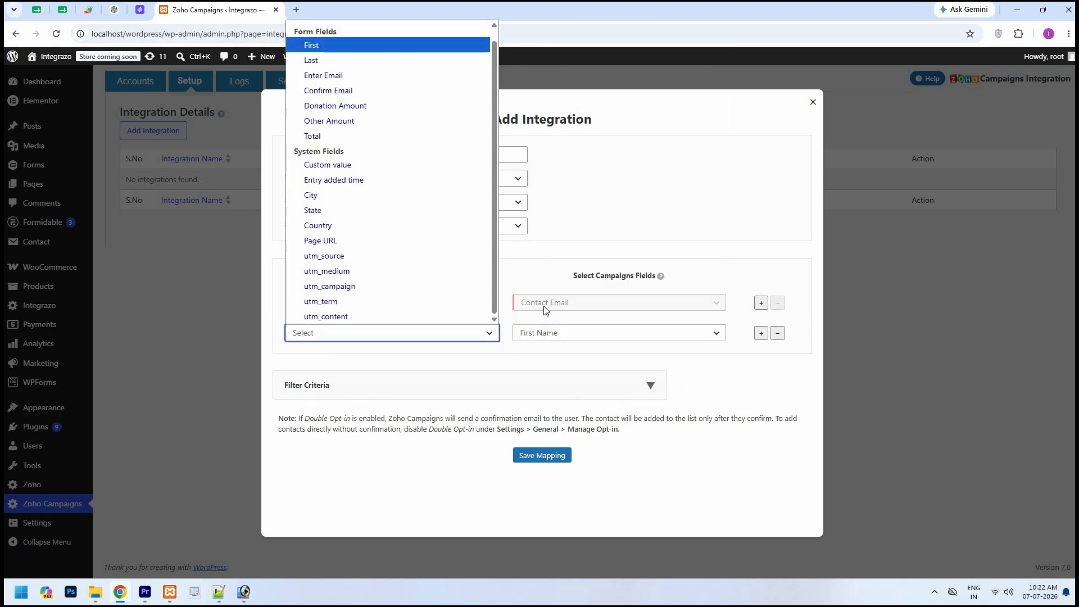
pyautogui.press('Return')
# Review the available Campaigns fields in an extra third mapping row and remove that row
pyautogui.click(760, 338)
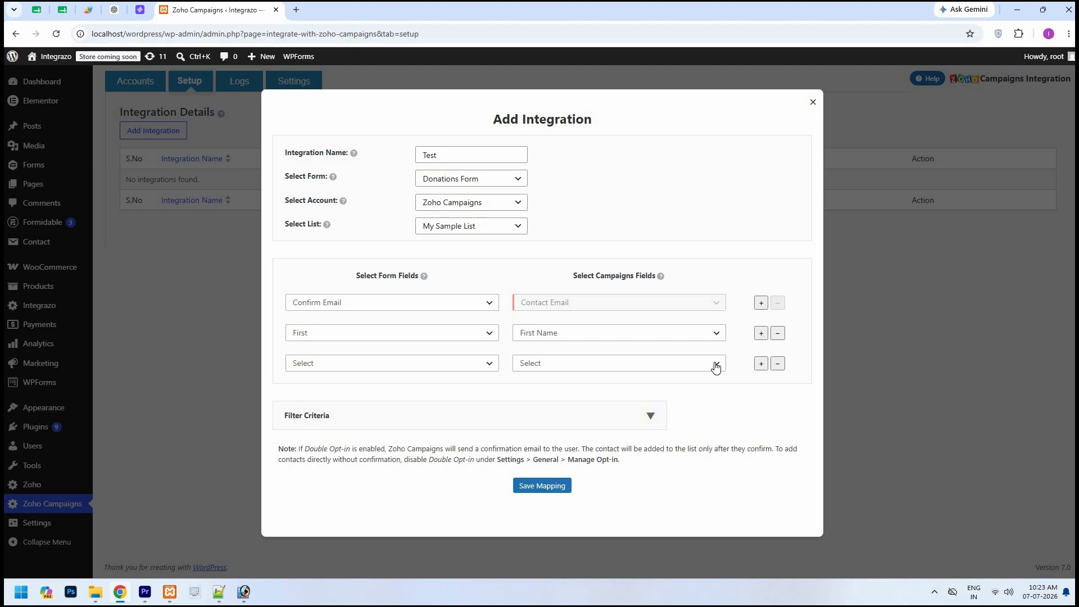
pyautogui.click(716, 364)
pyautogui.scroll(-1, 584, 141)
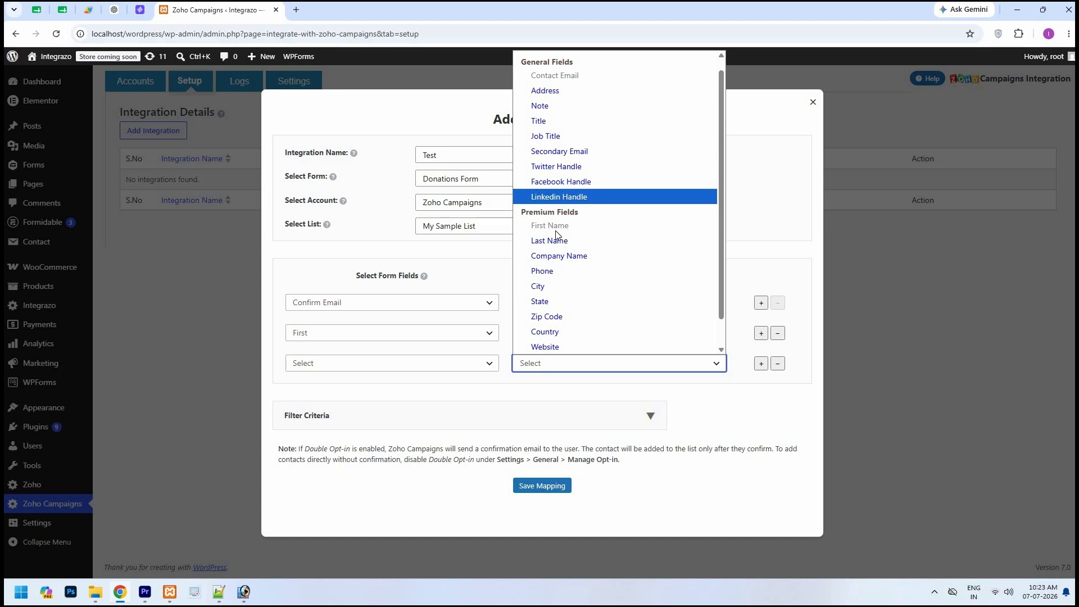
pyautogui.scroll(-1, 550, 292)
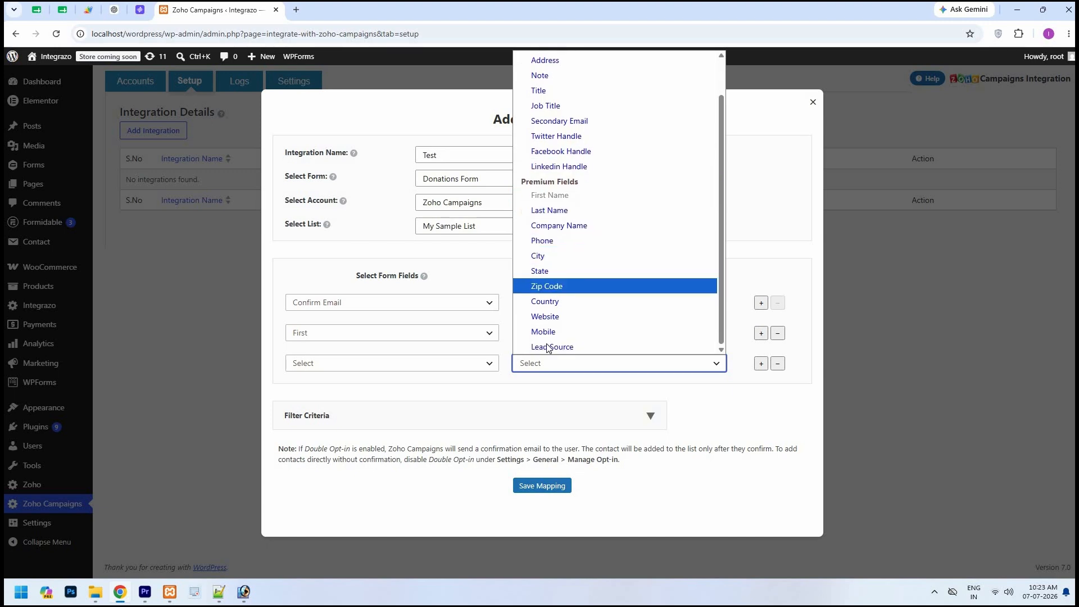
pyautogui.click(736, 389)
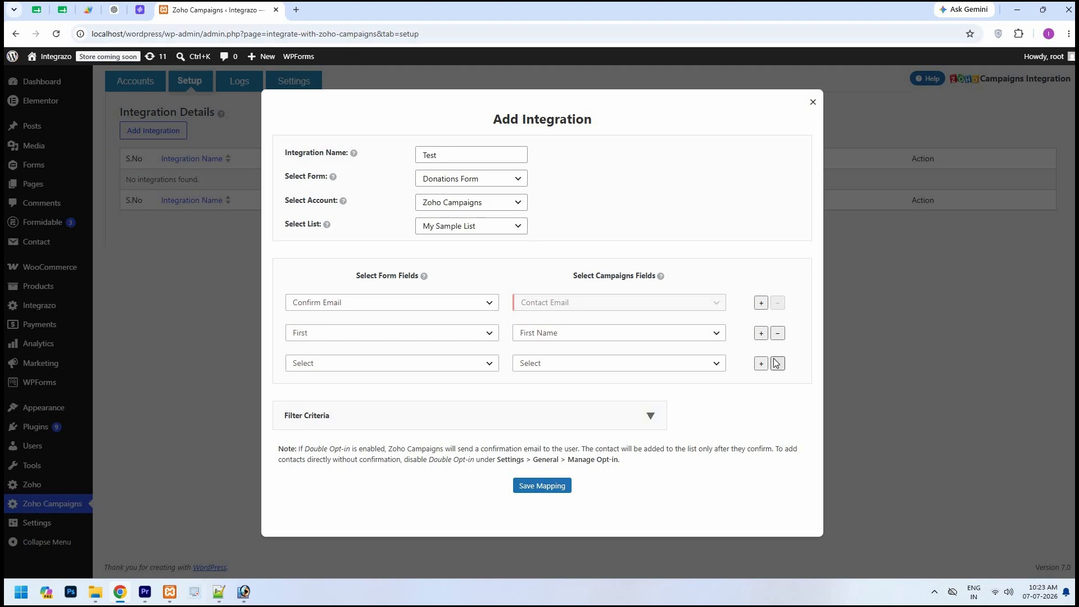
pyautogui.click(777, 363)
# Check the Filter Criteria options without adding a filter, and save the integration's mapping
pyautogui.click(650, 387)
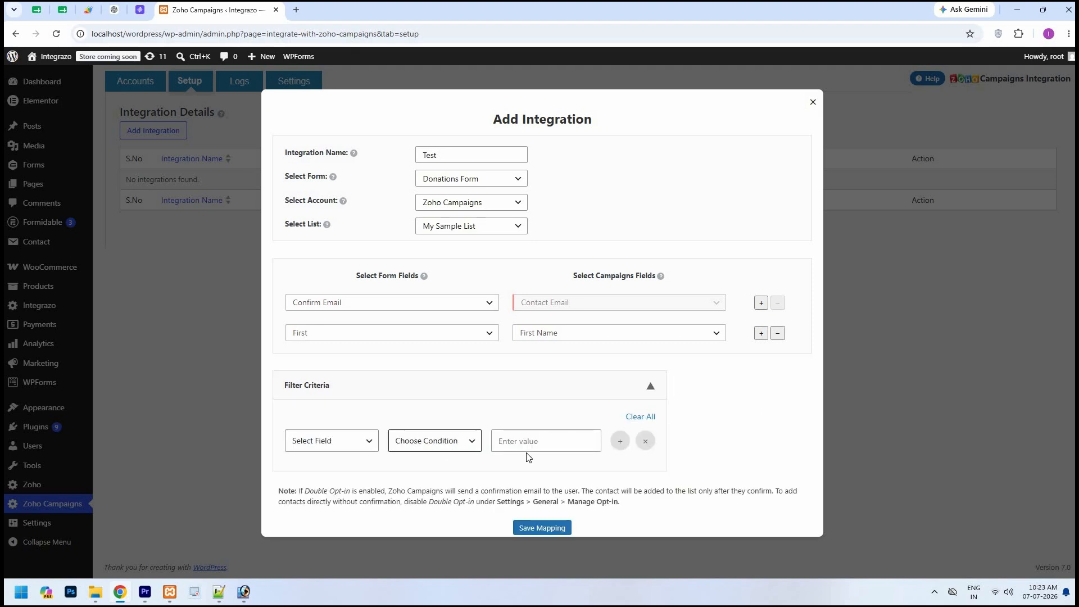
pyautogui.click(651, 389)
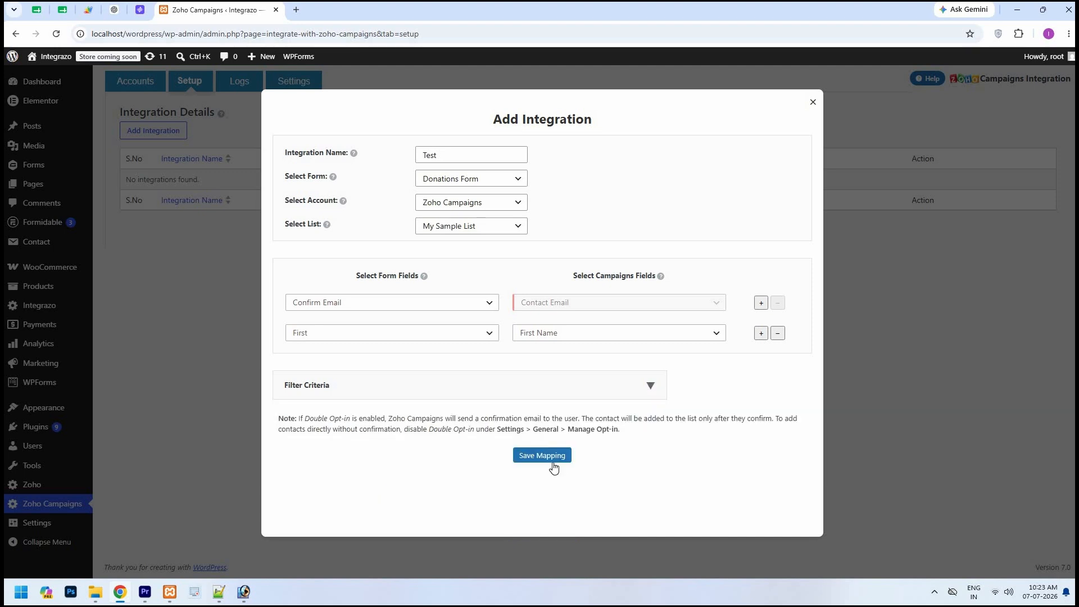
pyautogui.click(542, 455)
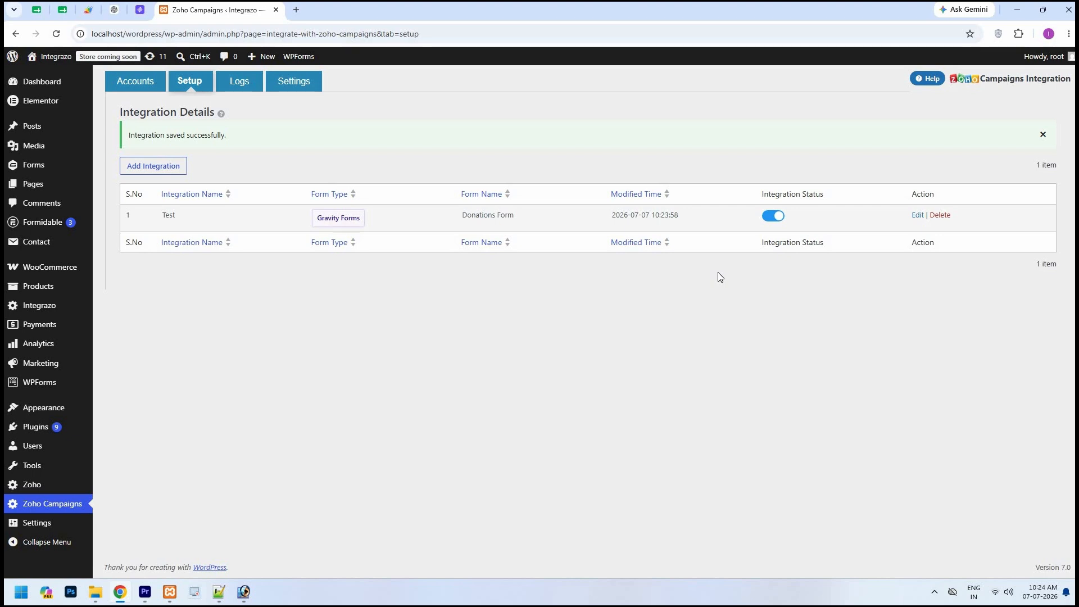
# Switch the Test integration's status off and back on, and open the integration logs
pyautogui.click(771, 218)
pyautogui.click(780, 217)
pyautogui.click(238, 92)
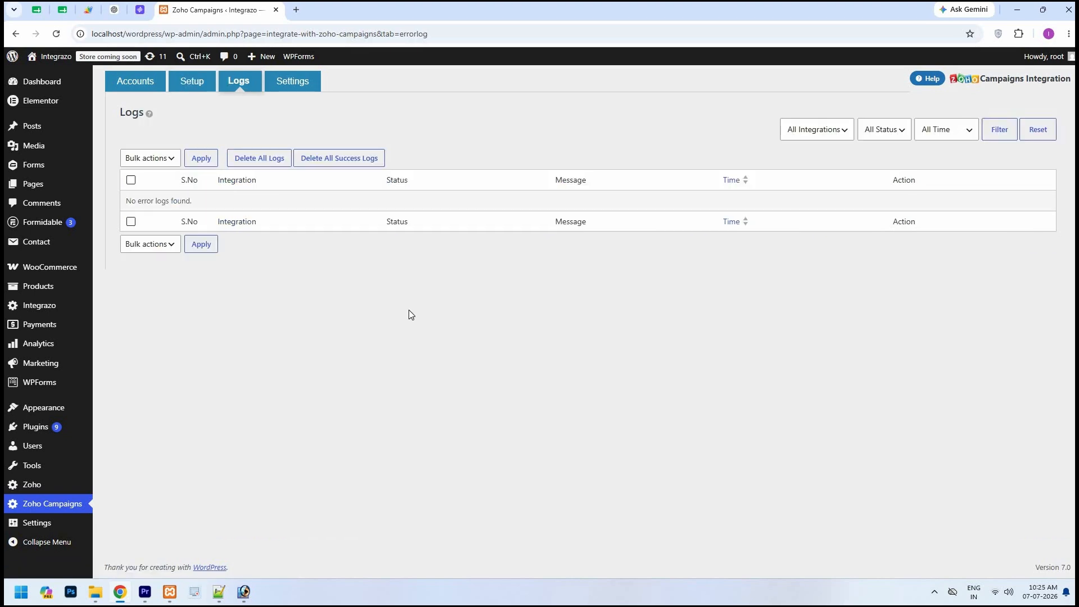